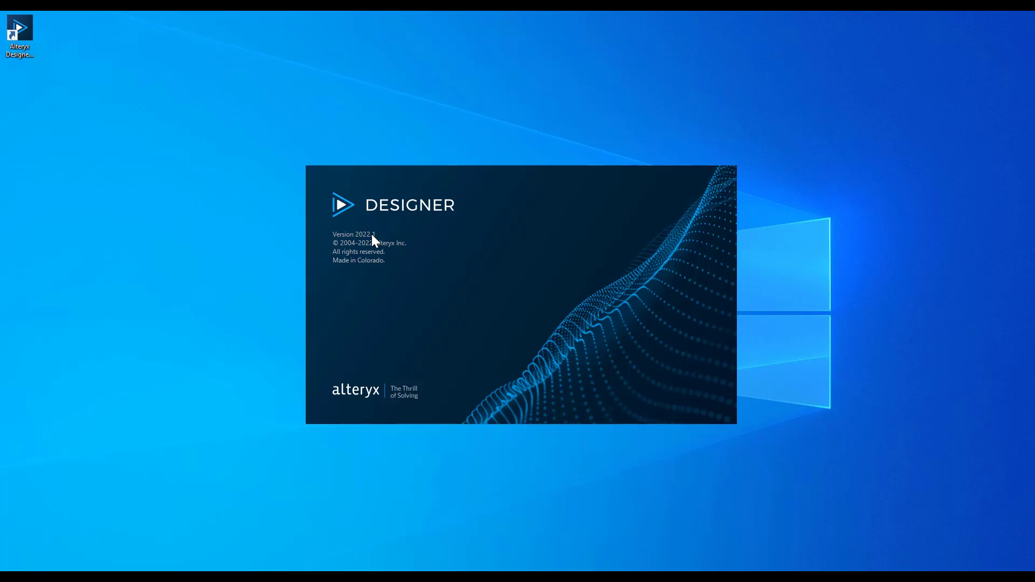
Open the About information to check the installed Designer version
{"action": "left_click", "coordinate": [143, 31]}
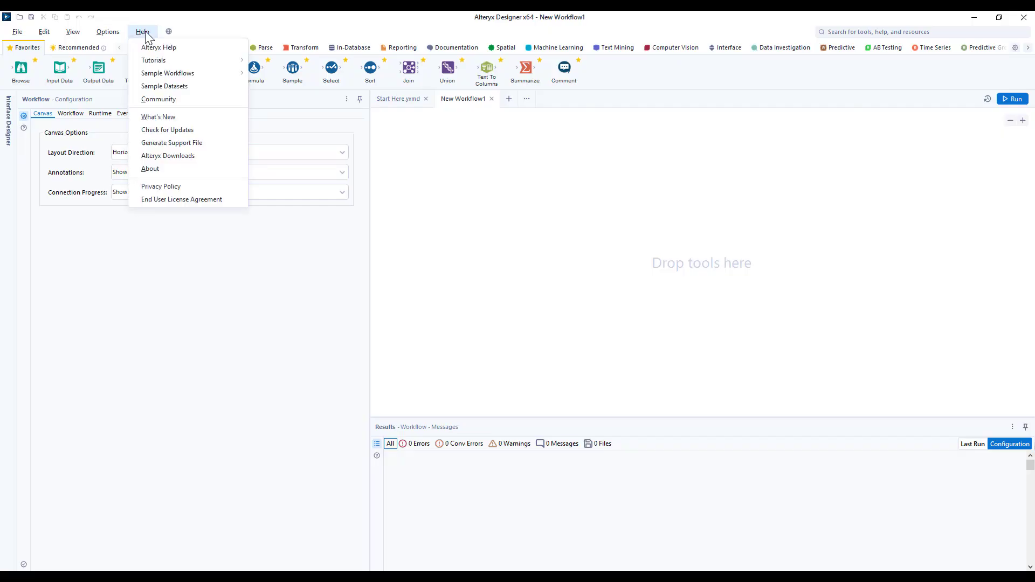
{"action": "left_click", "coordinate": [150, 169]}
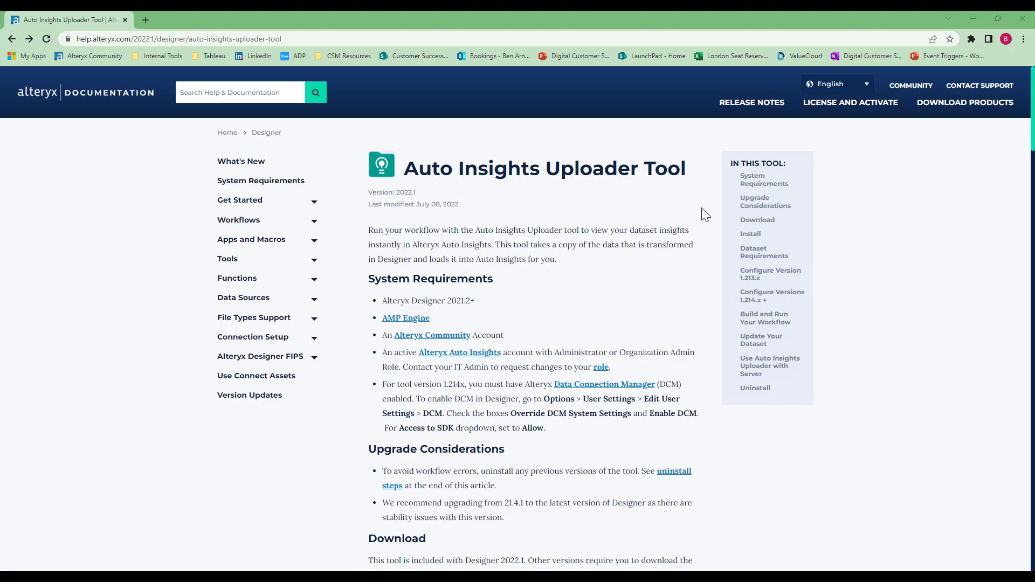
Scroll the Auto Insights Uploader Tool documentation to the Install section and follow its Alteryx Community link
{"action": "scroll", "coordinate": [706, 217], "scroll_direction": "down", "scroll_amount": 10}
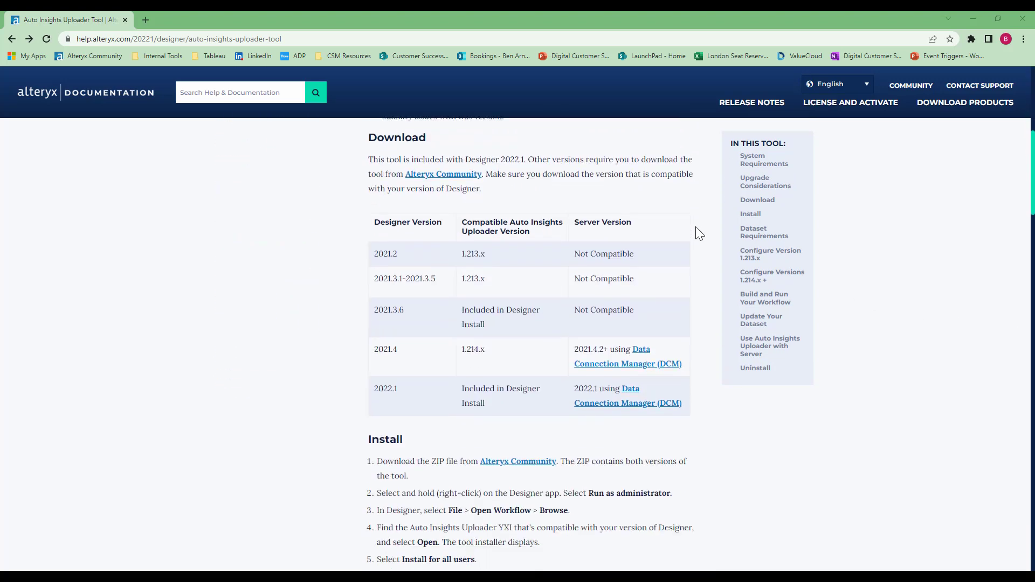
{"action": "scroll", "coordinate": [693, 233], "scroll_direction": "down", "scroll_amount": 1}
{"action": "key", "text": "ctrl"}
{"action": "key", "text": "ctrl"}
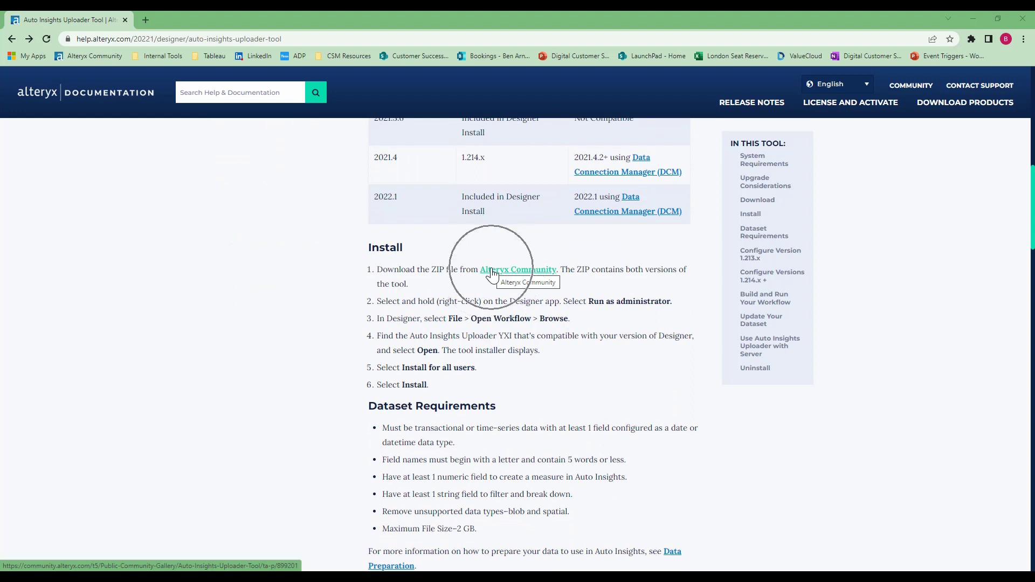
{"action": "left_click", "coordinate": [493, 272]}
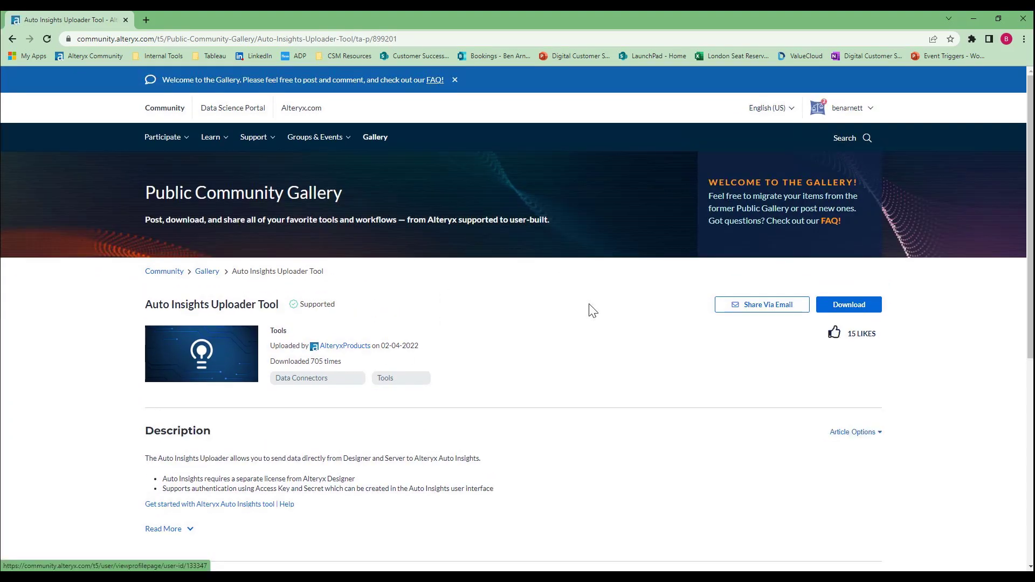
Download the how-to PDF from the gallery page and use its link to download the uploader for 21.4 and 22.1
{"action": "left_click", "coordinate": [857, 305]}
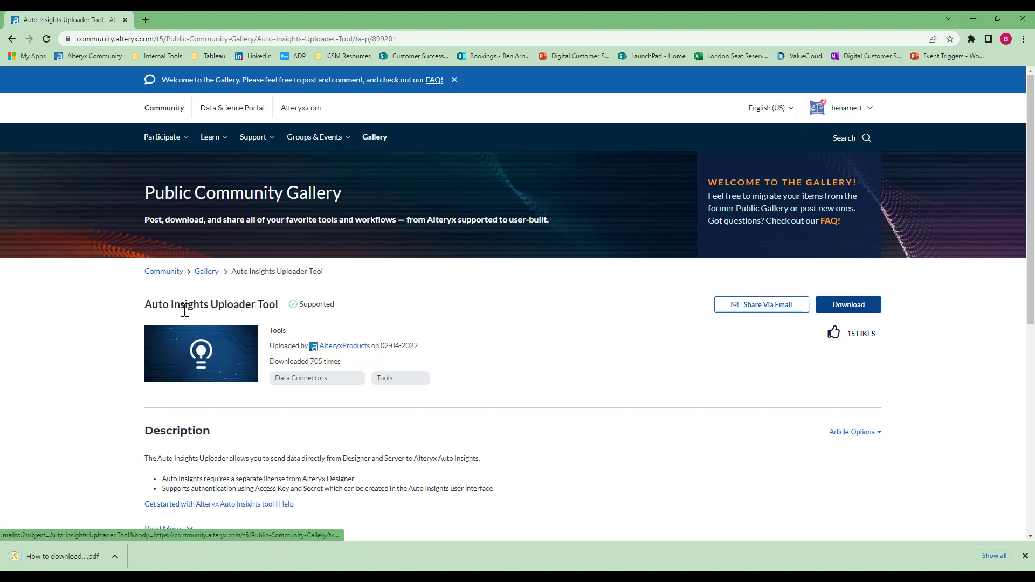
{"action": "left_click", "coordinate": [71, 555]}
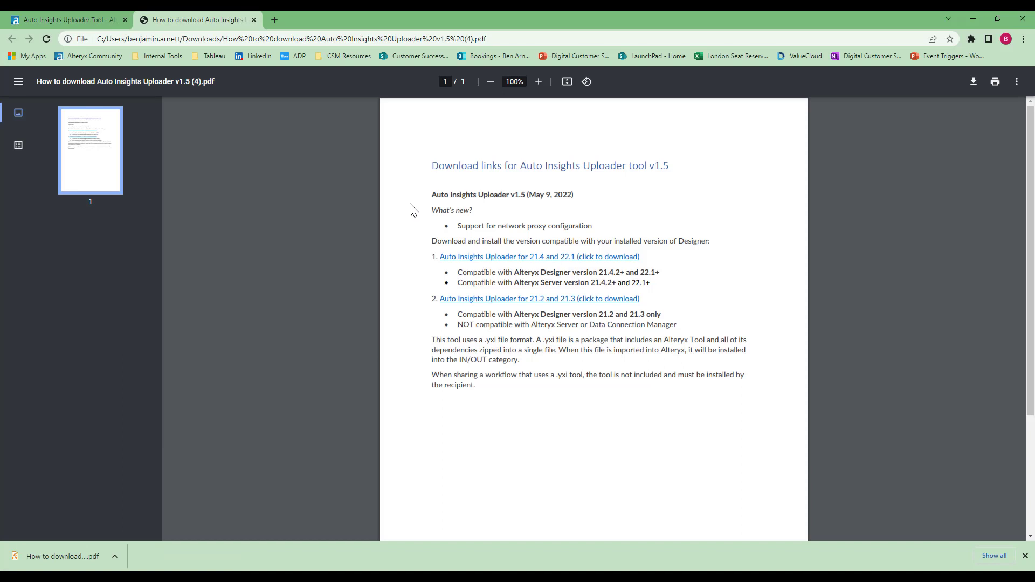
{"action": "left_click", "coordinate": [511, 257]}
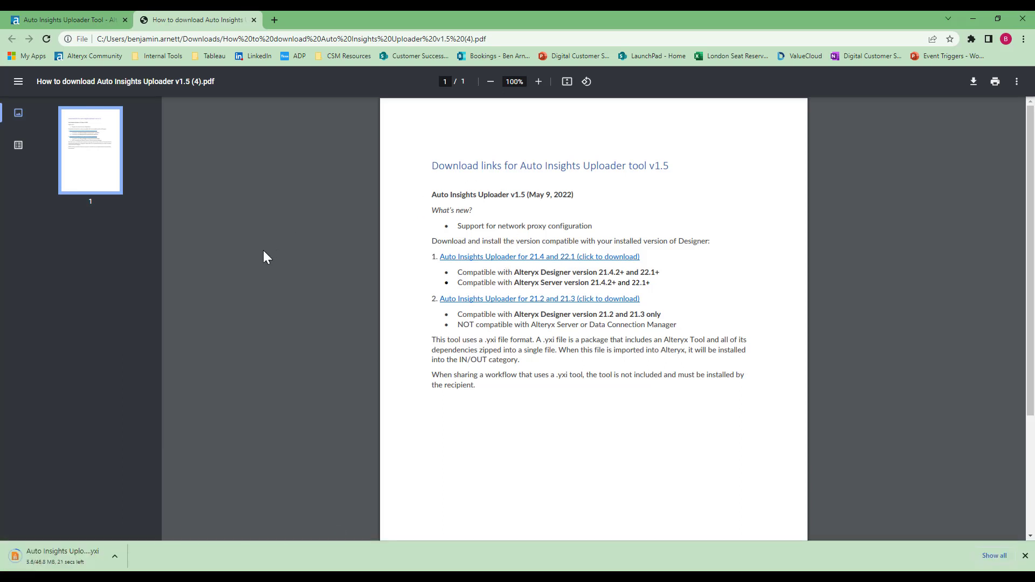
Open the downloaded .yxi package and install the Auto Insights Uploader tool
{"action": "left_click", "coordinate": [69, 557]}
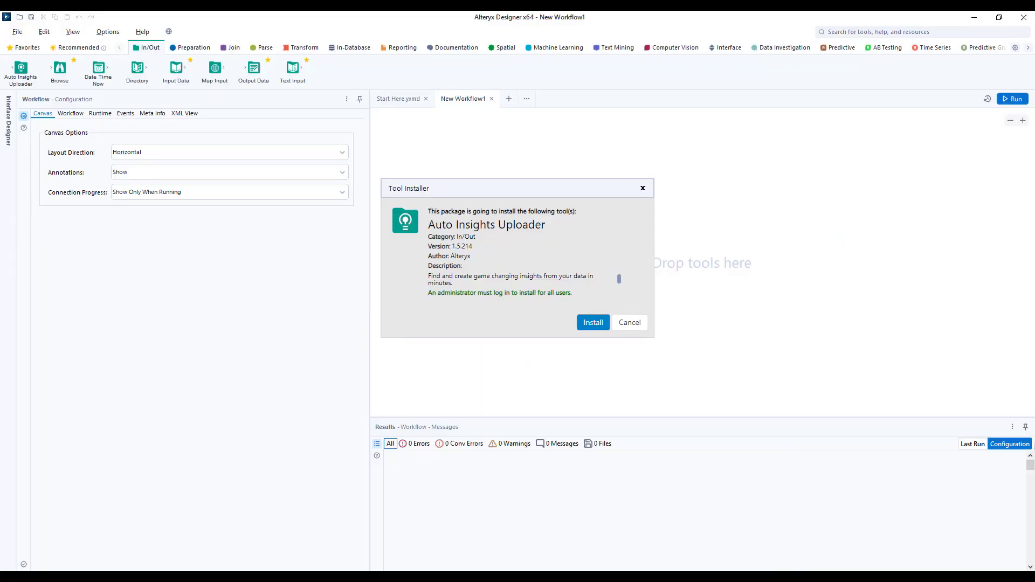
{"action": "left_click", "coordinate": [592, 323]}
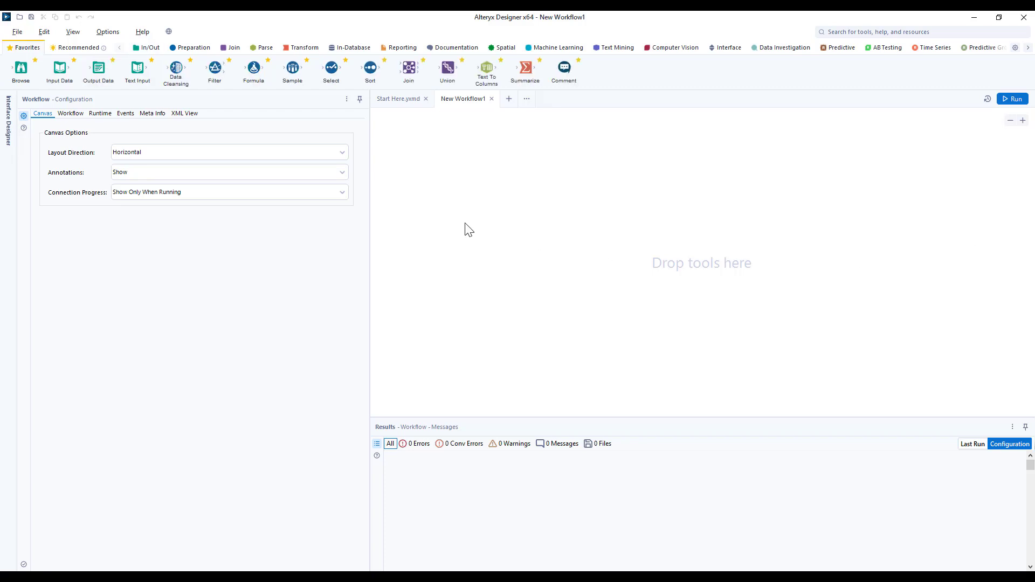
Check the In/Out tool category for the newly installed Auto Insights Uploader tool
{"action": "left_click", "coordinate": [151, 48]}
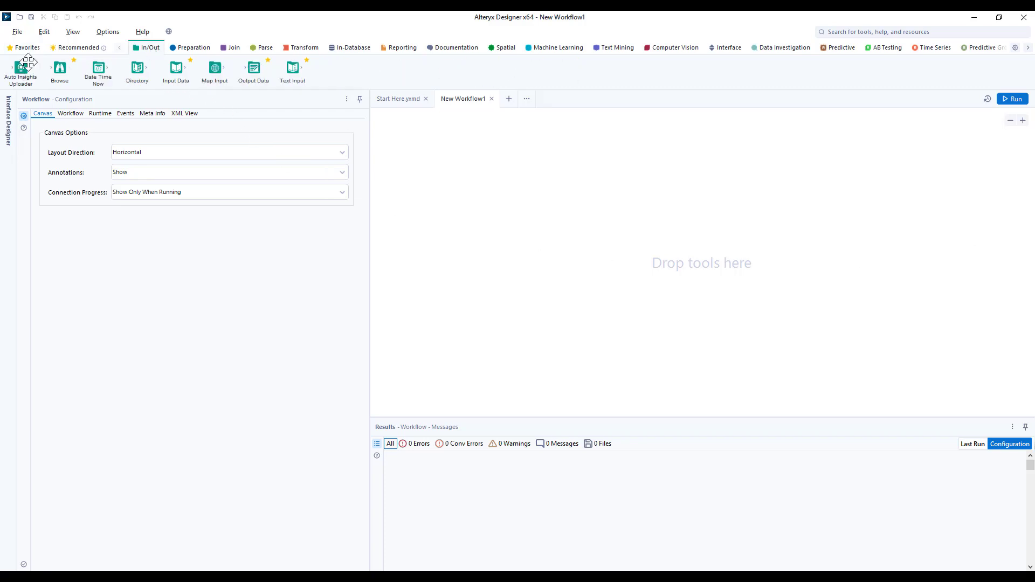
{"action": "key", "text": "ctrl"}
{"action": "key", "text": "ctrl"}
{"action": "key", "text": "ctrl"}
In user settings, enable DCM with DCM system settings overridden, set SDK Access Mode to Allow, and save
{"action": "left_click", "coordinate": [107, 34]}
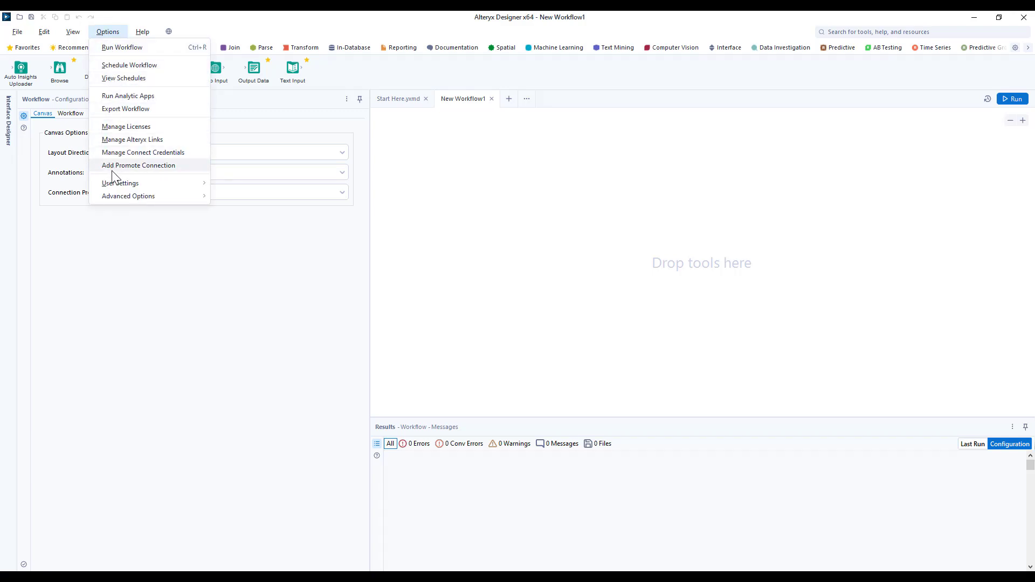
{"action": "mouse_move", "coordinate": [128, 184]}
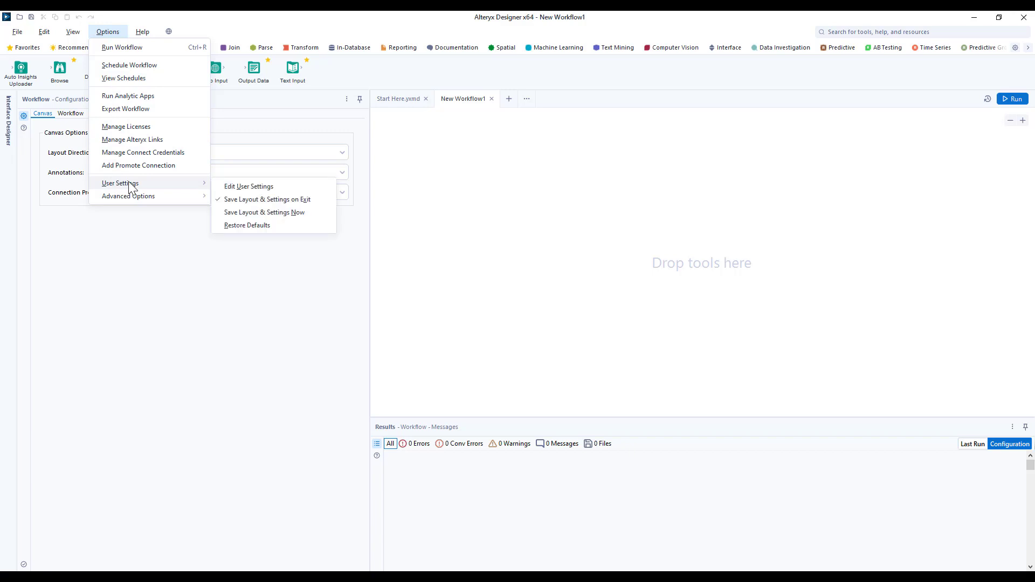
{"action": "left_click", "coordinate": [242, 189]}
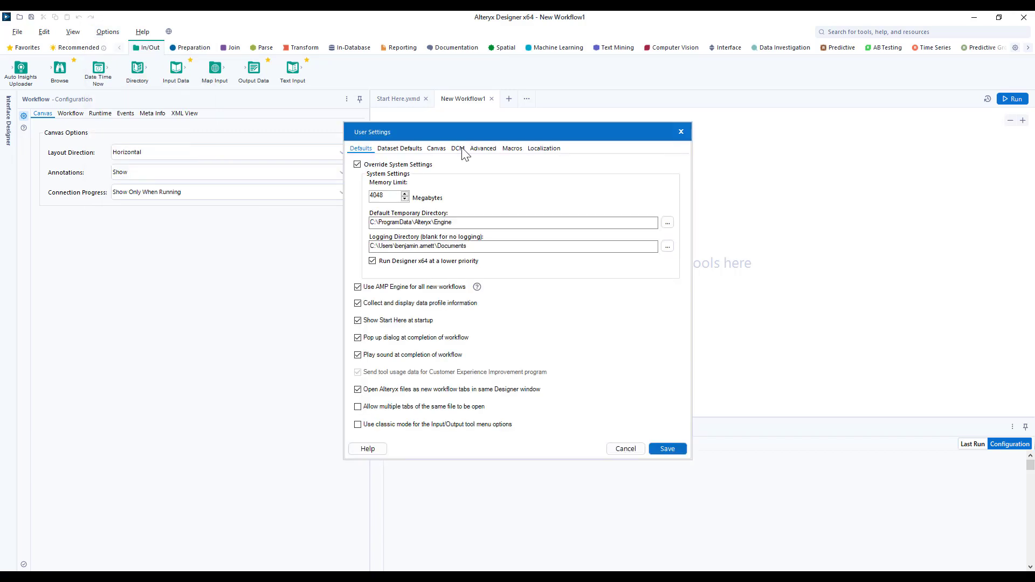
{"action": "left_click", "coordinate": [459, 149]}
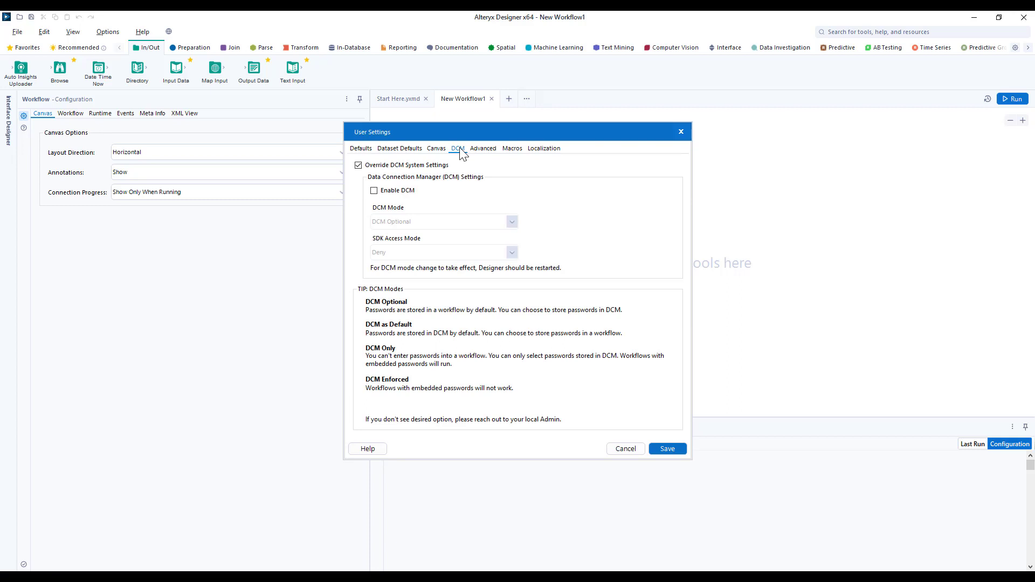
{"action": "left_click", "coordinate": [374, 191]}
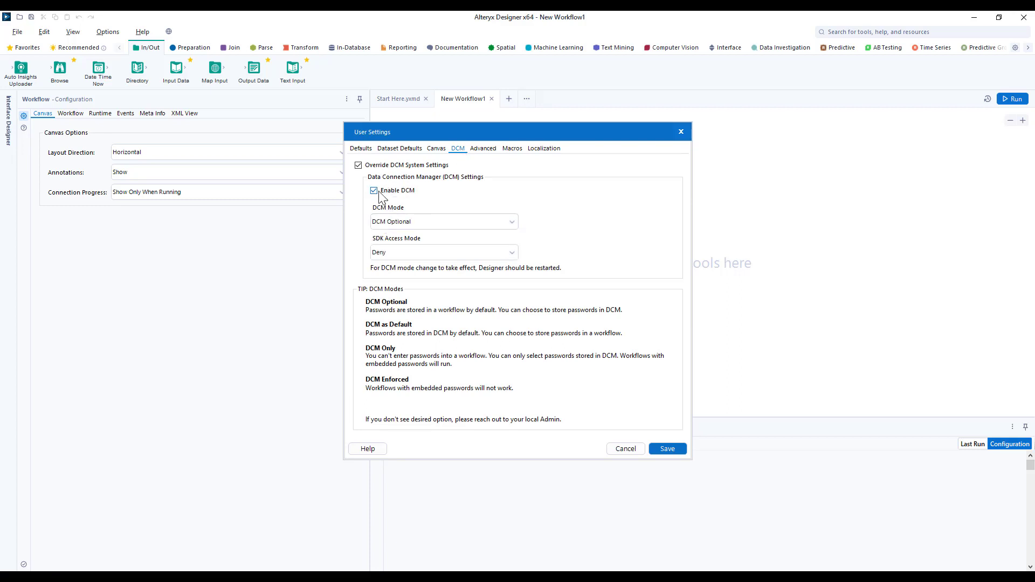
{"action": "left_click", "coordinate": [358, 165]}
{"action": "left_click", "coordinate": [392, 252]}
{"action": "left_click", "coordinate": [391, 273]}
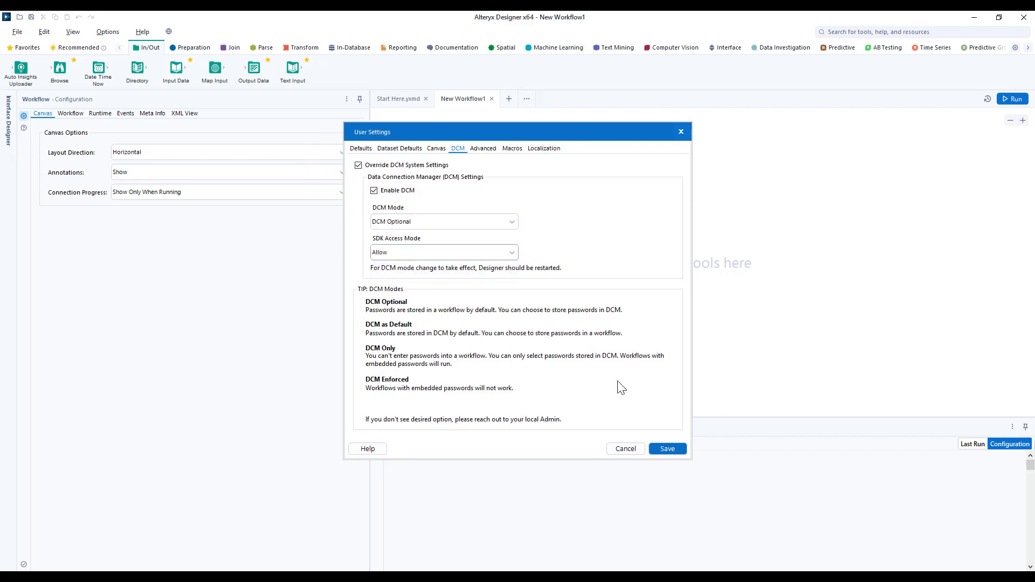
{"action": "left_click", "coordinate": [663, 450]}
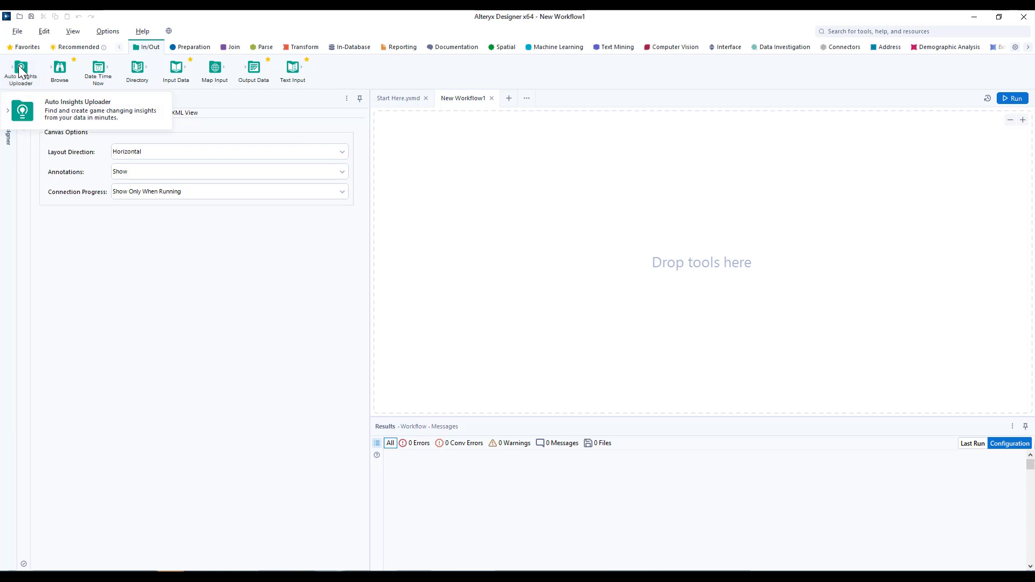
Add the Auto Insights Uploader tool to the canvas and open its connection setup
{"action": "left_click_drag", "start_coordinate": [20, 68], "coordinate": [495, 192]}
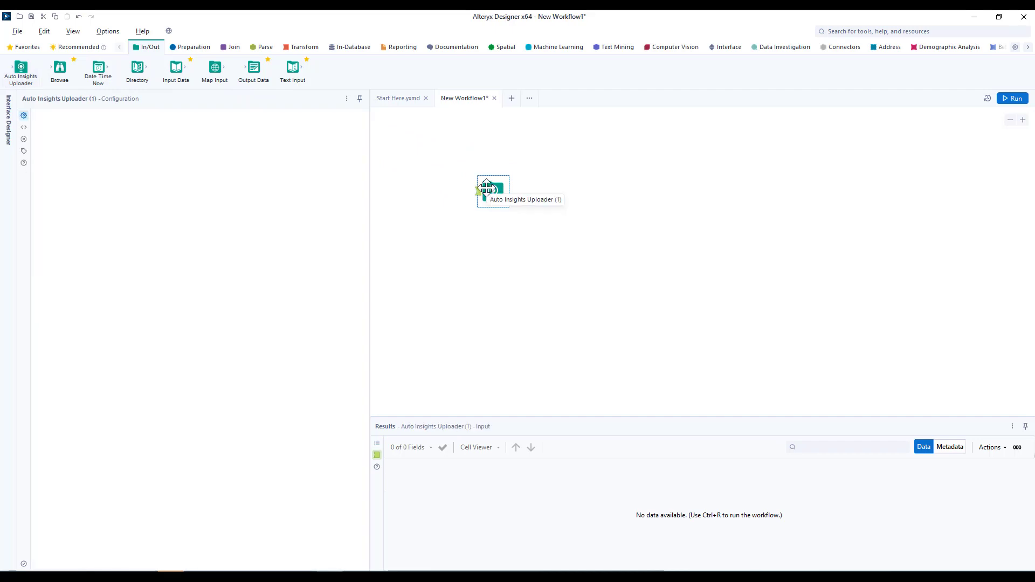
{"action": "left_click", "coordinate": [222, 183]}
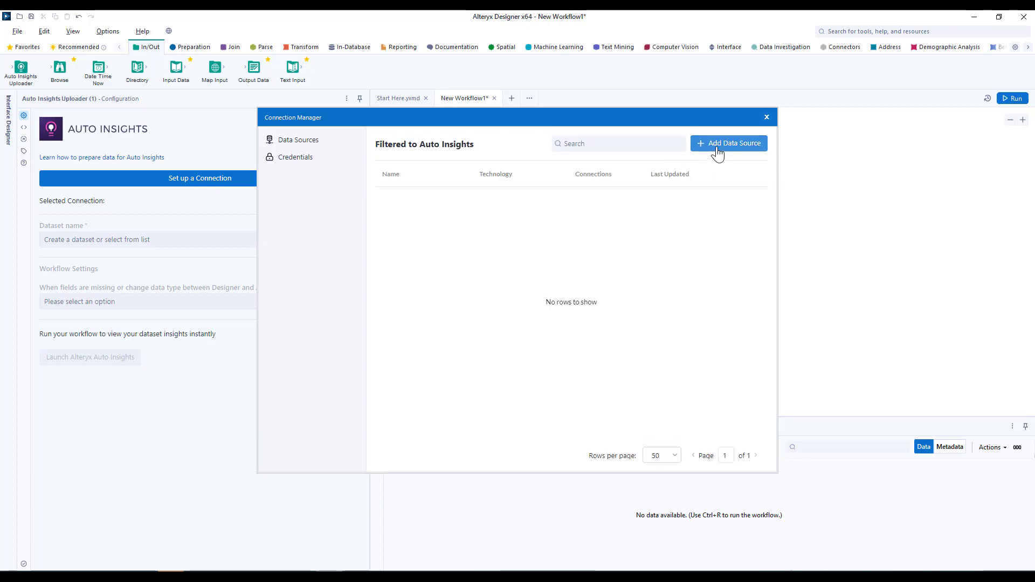
Add a new data source and name it with the user's name followed by Auto Insights
{"action": "left_click", "coordinate": [718, 154]}
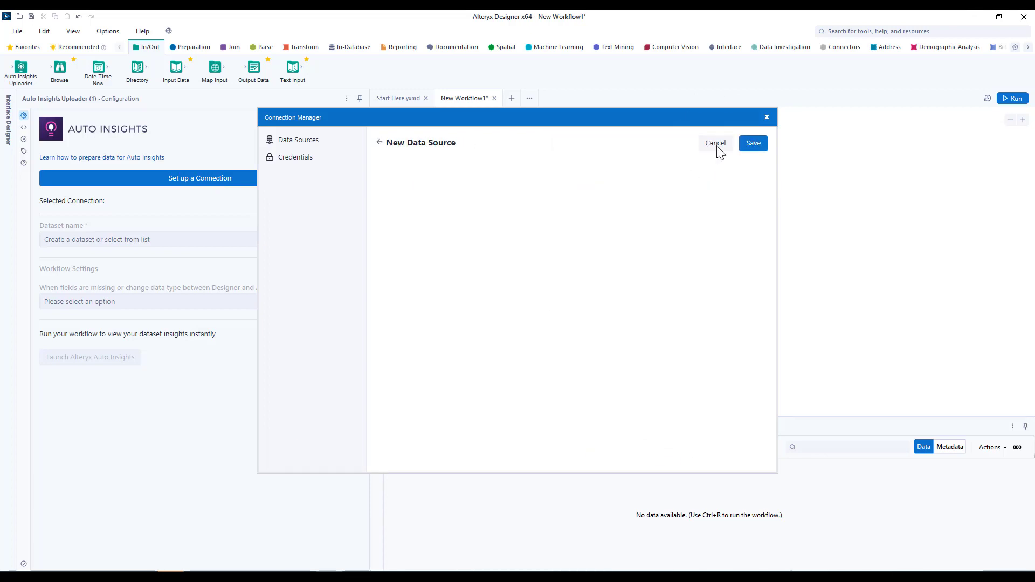
{"action": "left_click", "coordinate": [527, 189]}
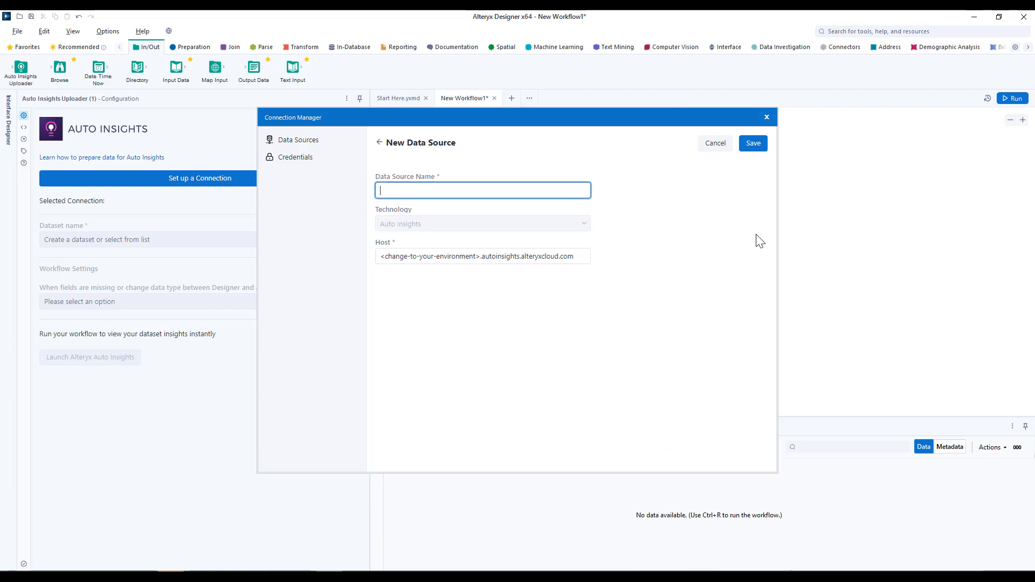
{"action": "type", "text": "Ben Arnett Auto Insights"}
Copy the environment part of the Auto Insights address from the browser
{"action": "left_click", "coordinate": [478, 257]}
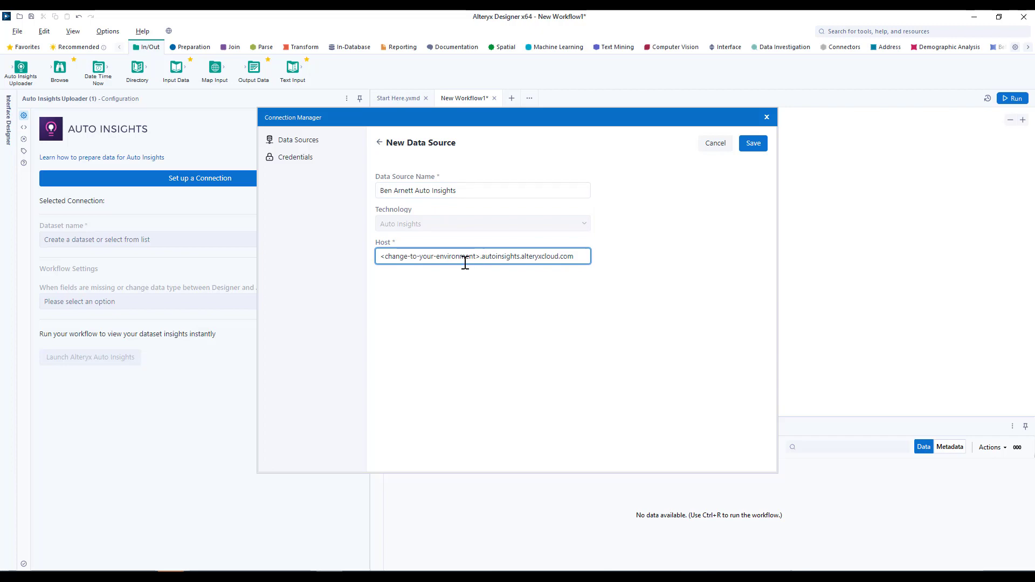
{"action": "left_click", "coordinate": [119, 577]}
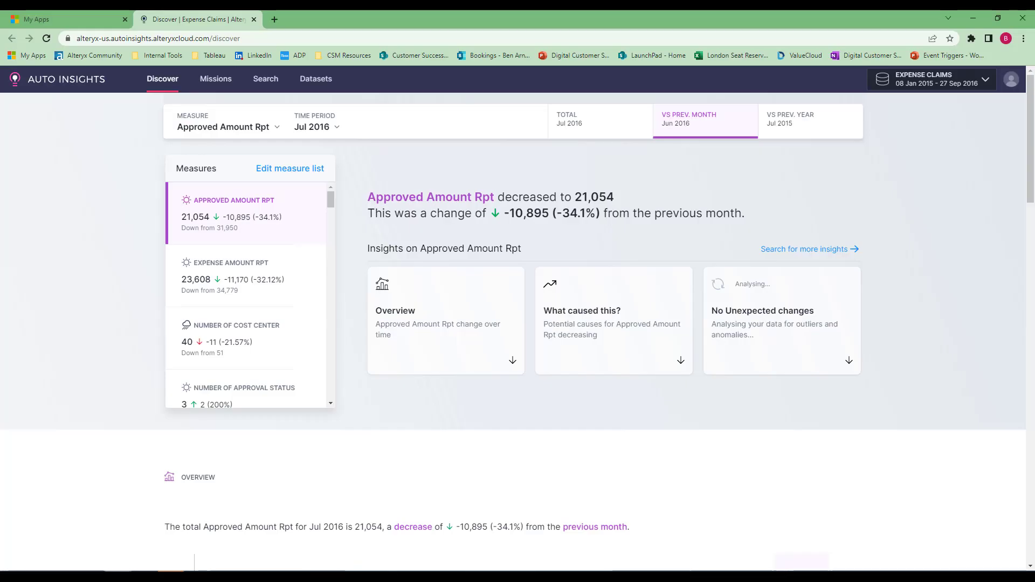
{"action": "left_click", "coordinate": [107, 38]}
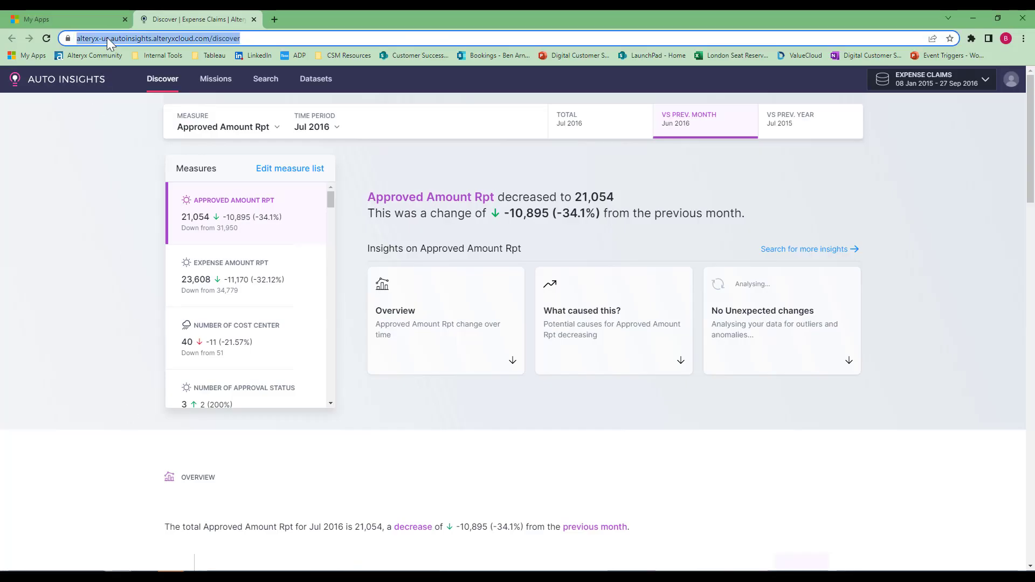
{"action": "left_click", "coordinate": [108, 38]}
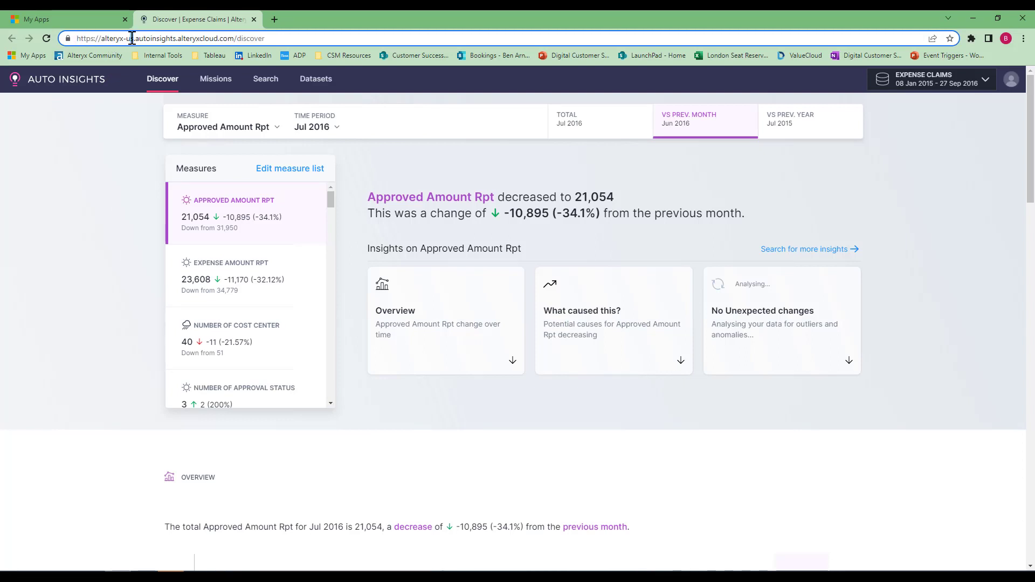
{"action": "left_click_drag", "start_coordinate": [134, 37], "coordinate": [101, 40]}
{"action": "key", "text": "alt+Tab"}
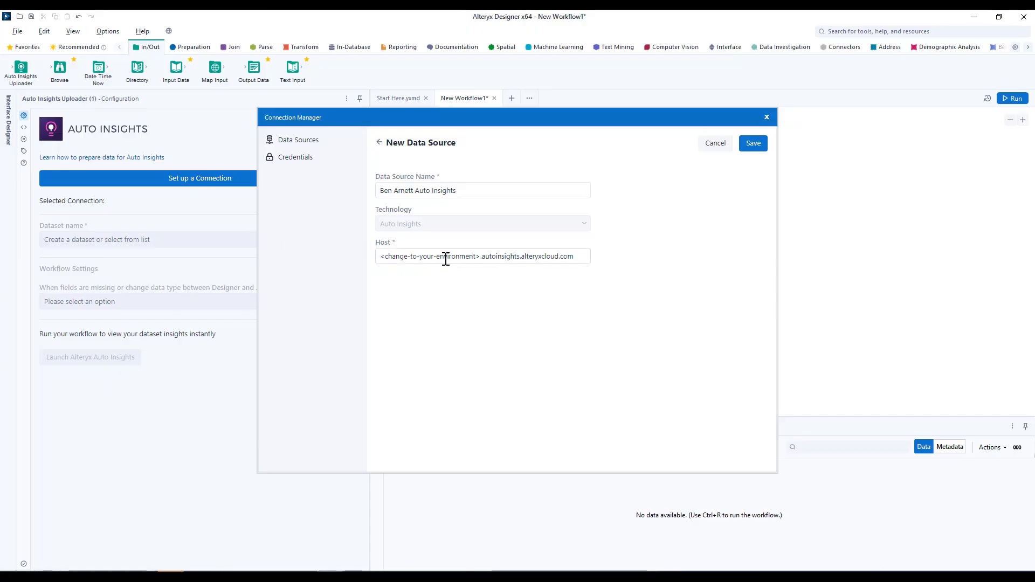
Set the data source host to alteryx-us.autoinsights.alteryxcloud.com and save the data source
{"action": "left_click", "coordinate": [450, 257]}
{"action": "left_click_drag", "start_coordinate": [478, 256], "coordinate": [373, 256]}
{"action": "key", "text": "BackSpace"}
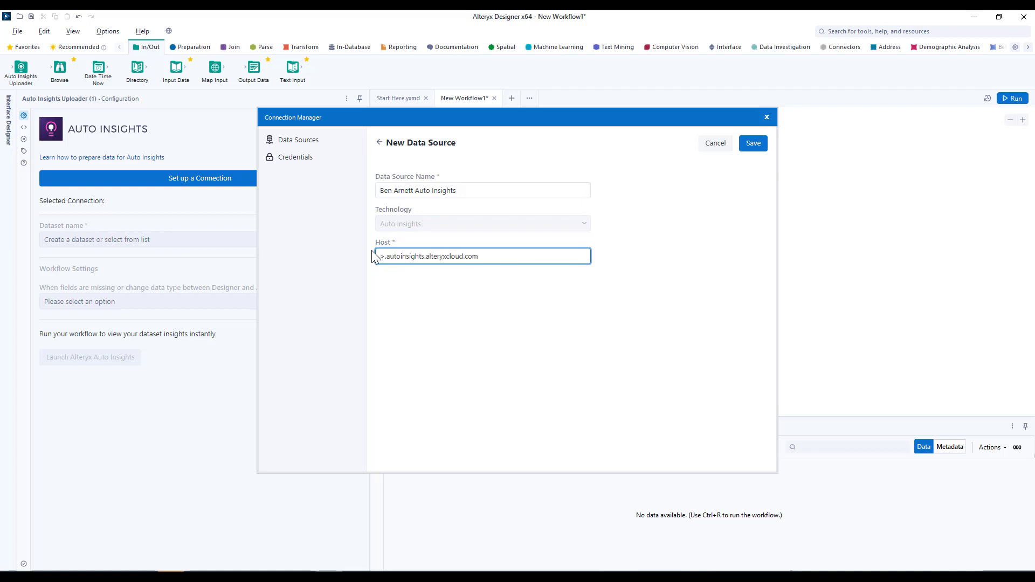
{"action": "key", "text": "BackSpace"}
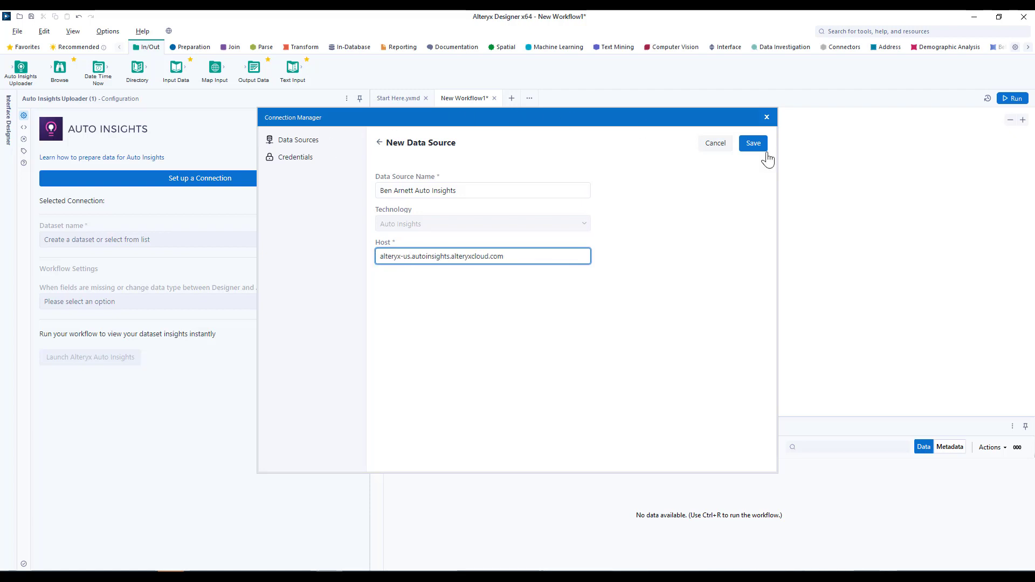
{"action": "left_click", "coordinate": [755, 147]}
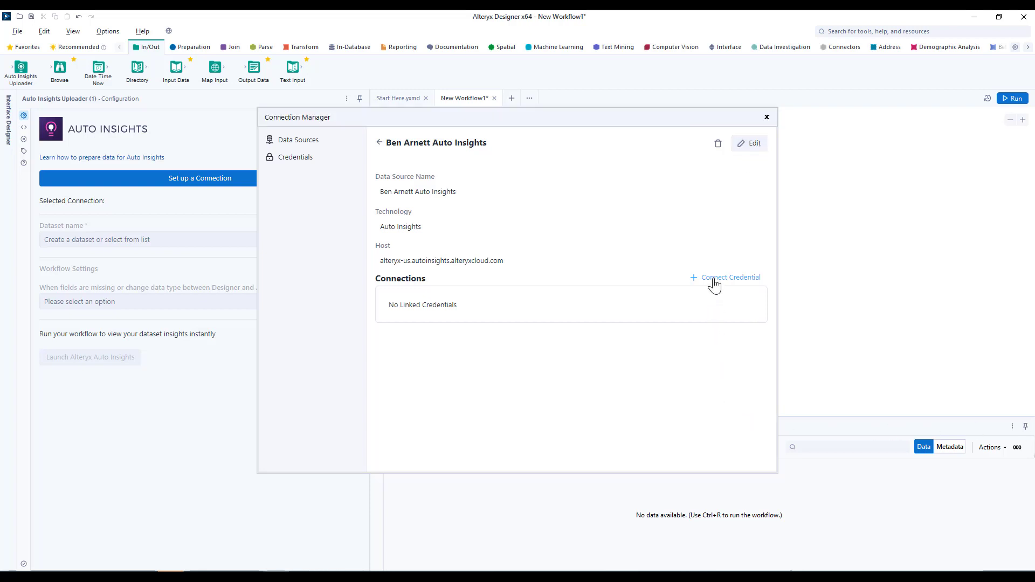
Start connecting a credential to the data source and choose to create a new credential
{"action": "left_click", "coordinate": [715, 284]}
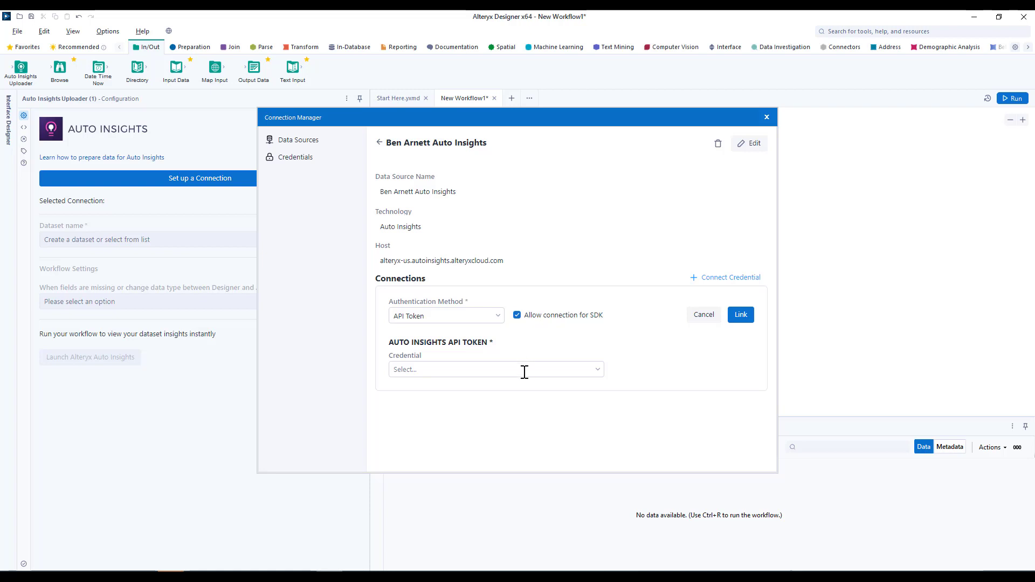
{"action": "left_click", "coordinate": [597, 372]}
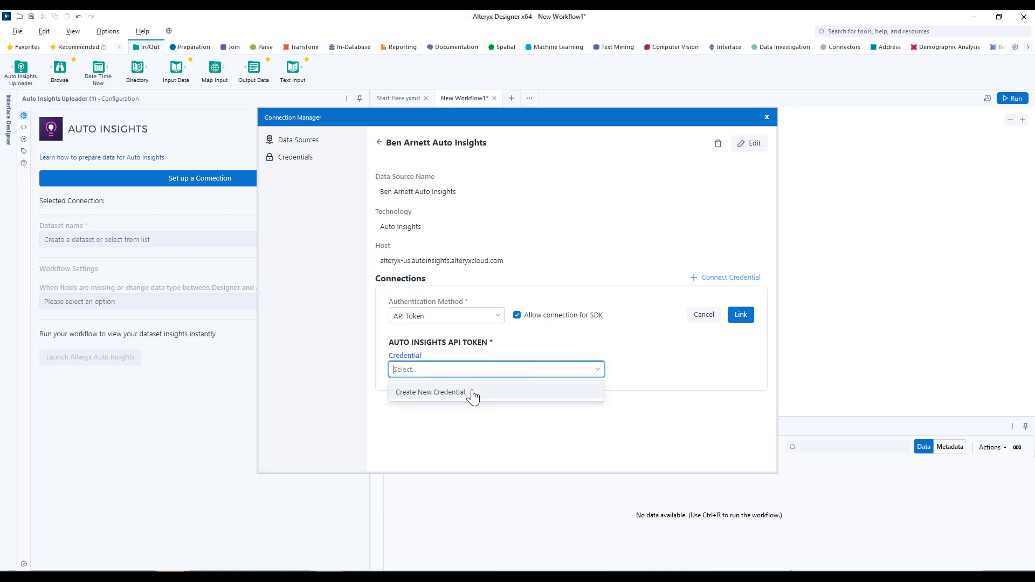
{"action": "left_click", "coordinate": [467, 393]}
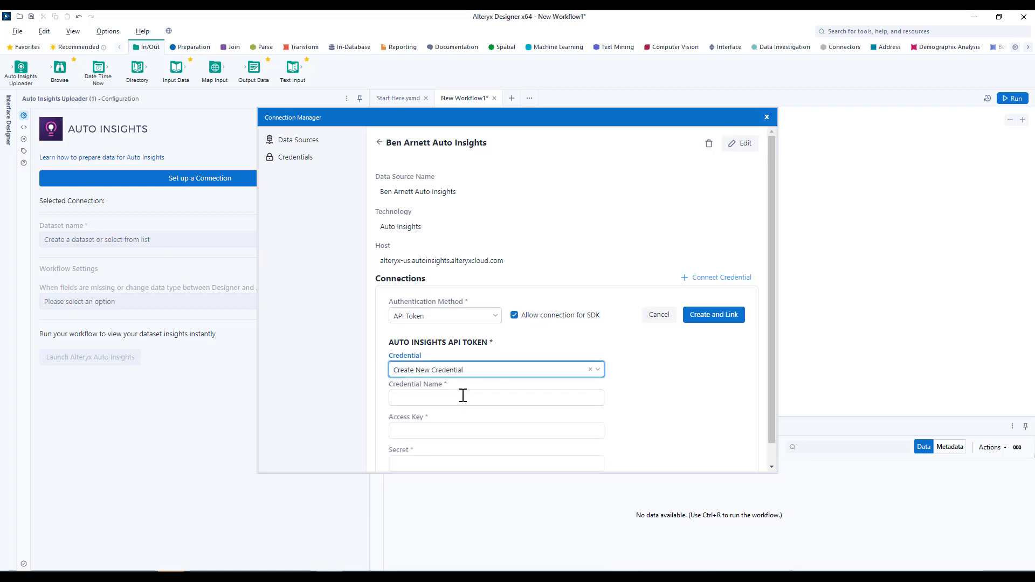
Name the new credential with the user's name followed by Auto Insights
{"action": "left_click", "coordinate": [463, 404]}
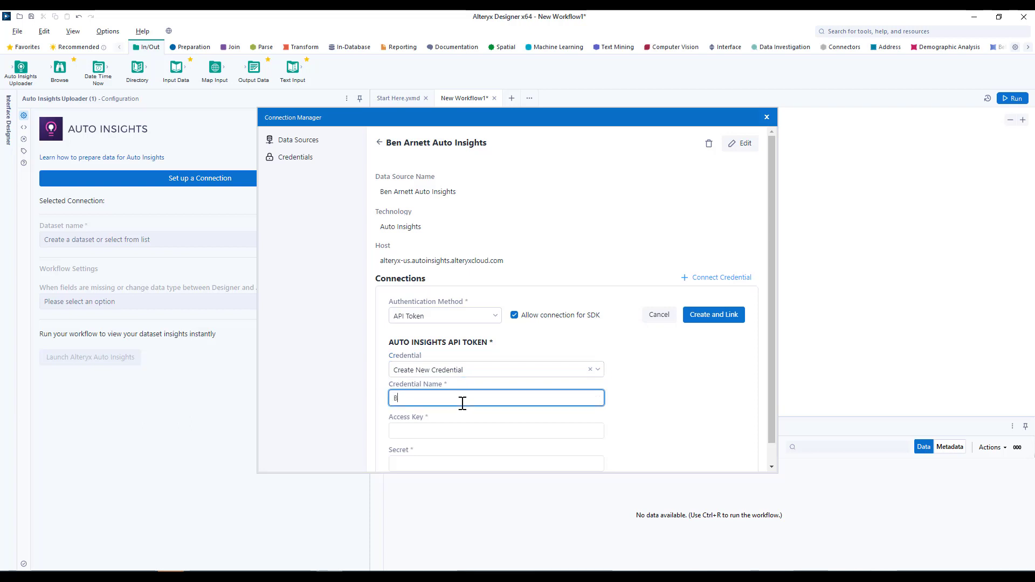
{"action": "type", "text": "Ben Arnett Auto Insights"}
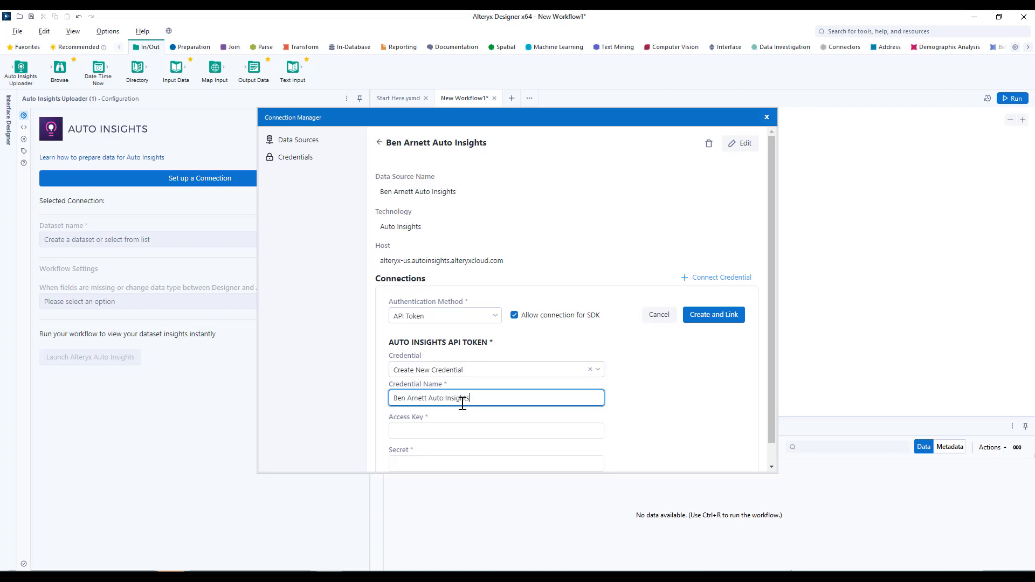
Open the API Tokens page in the Auto Insights account settings and create a new API token
{"action": "scroll", "coordinate": [453, 386], "scroll_direction": "down", "scroll_amount": 1}
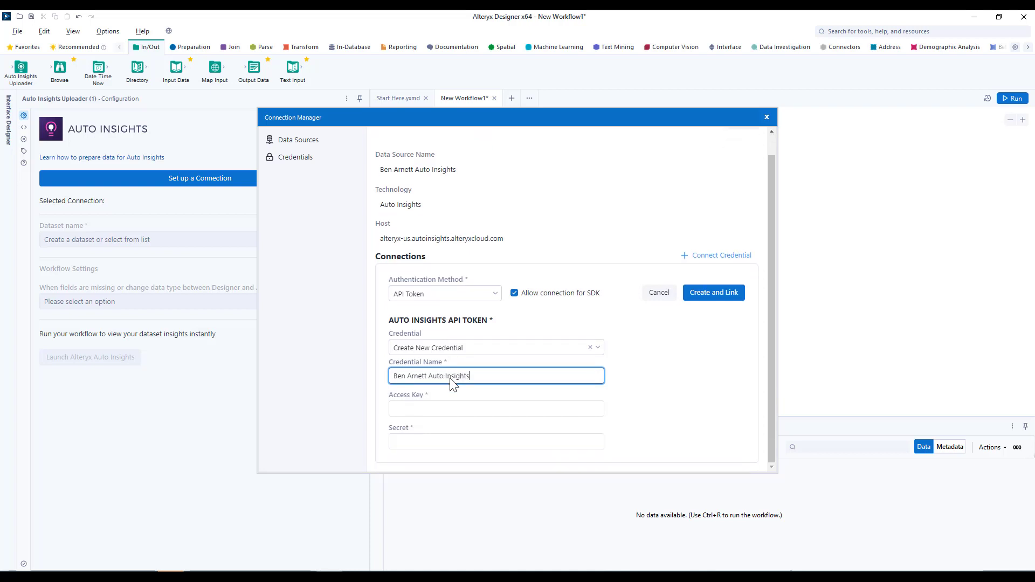
{"action": "left_click", "coordinate": [426, 406]}
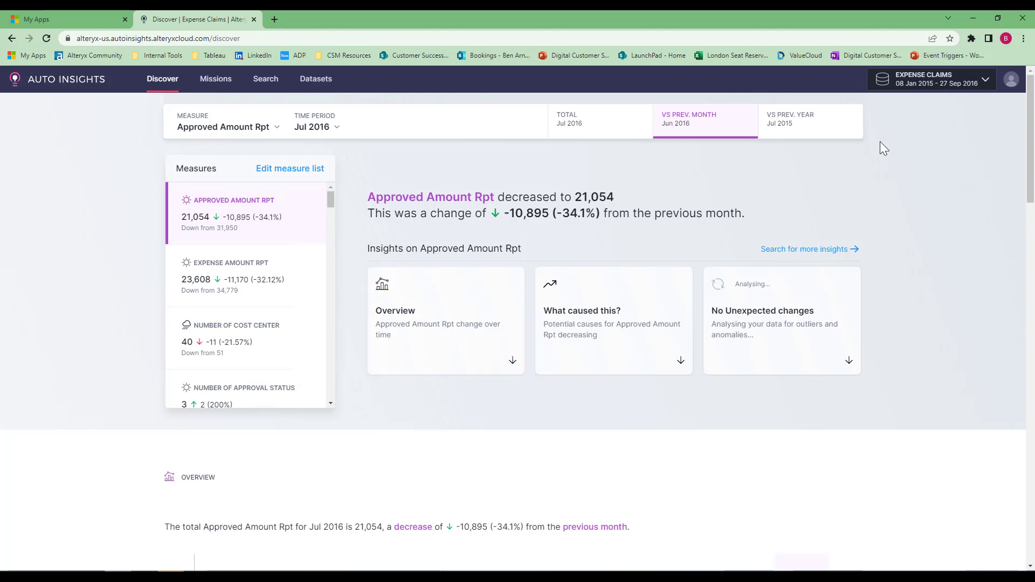
{"action": "left_click", "coordinate": [1006, 83]}
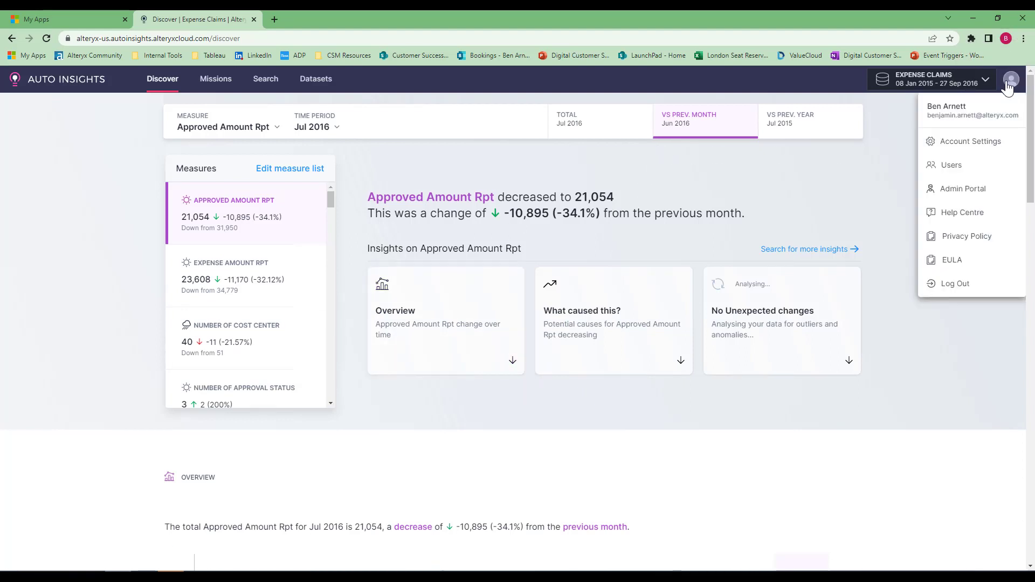
{"action": "left_click", "coordinate": [947, 147]}
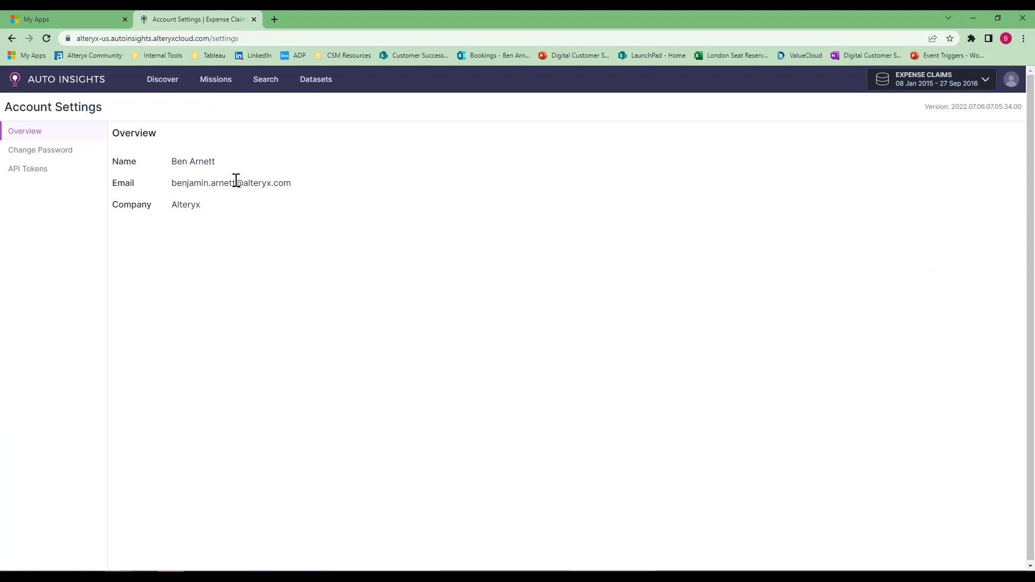
{"action": "left_click", "coordinate": [38, 179]}
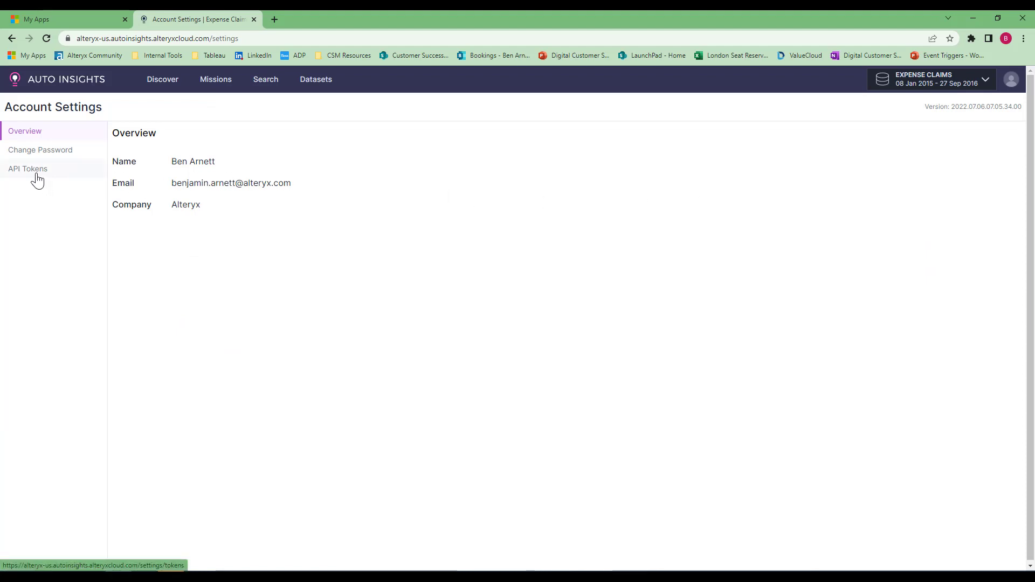
{"action": "left_click", "coordinate": [37, 177]}
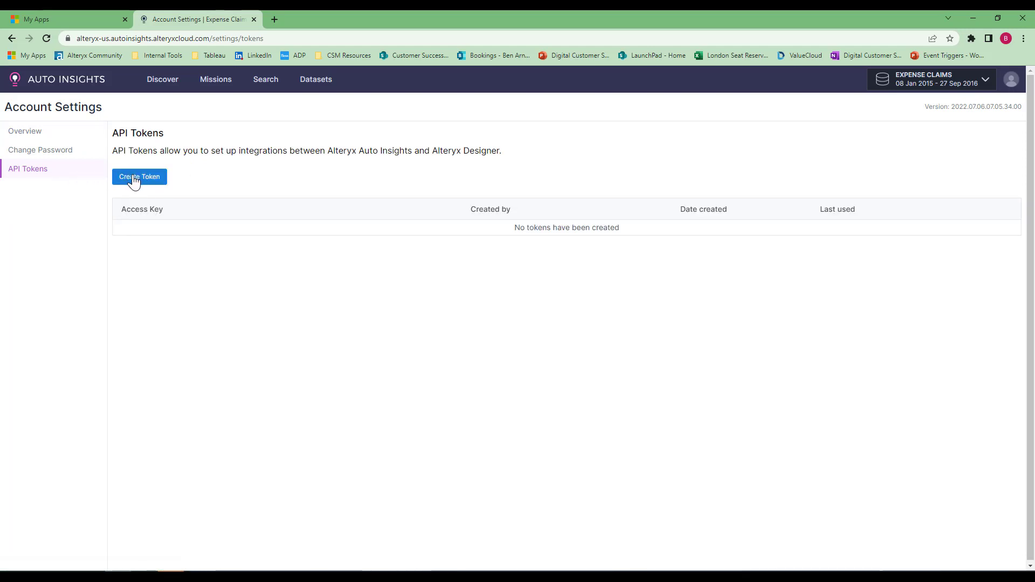
{"action": "left_click", "coordinate": [134, 180]}
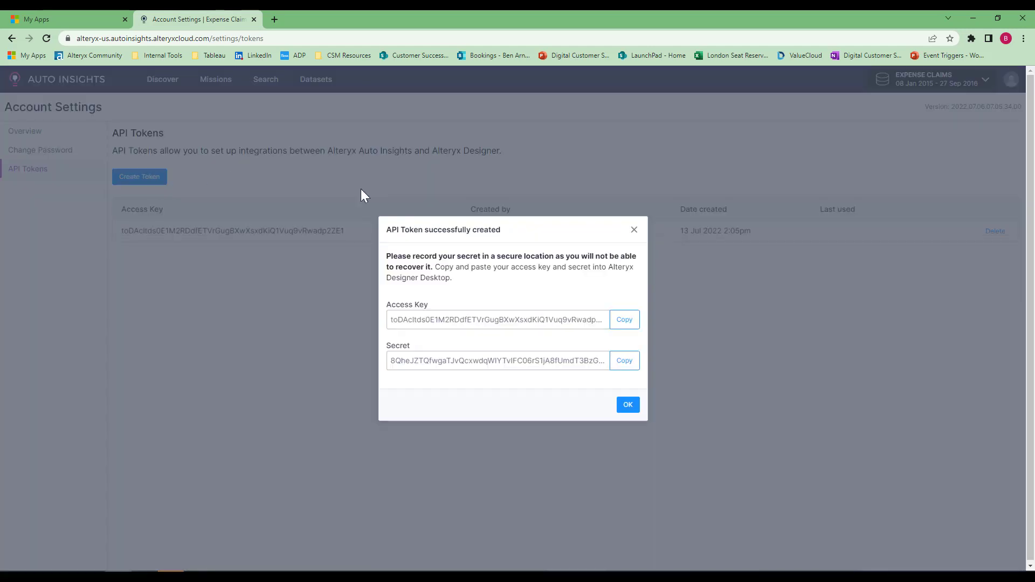
Copy the new token's access key and paste it into the credential's Access Key field
{"action": "left_click", "coordinate": [626, 322]}
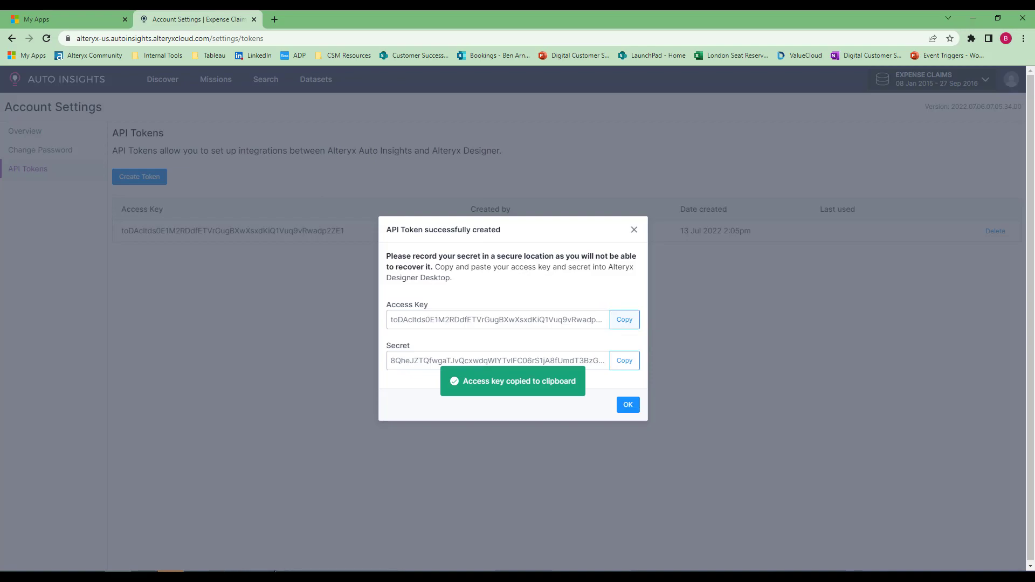
{"action": "key", "text": "alt+Tab"}
{"action": "left_click", "coordinate": [439, 406]}
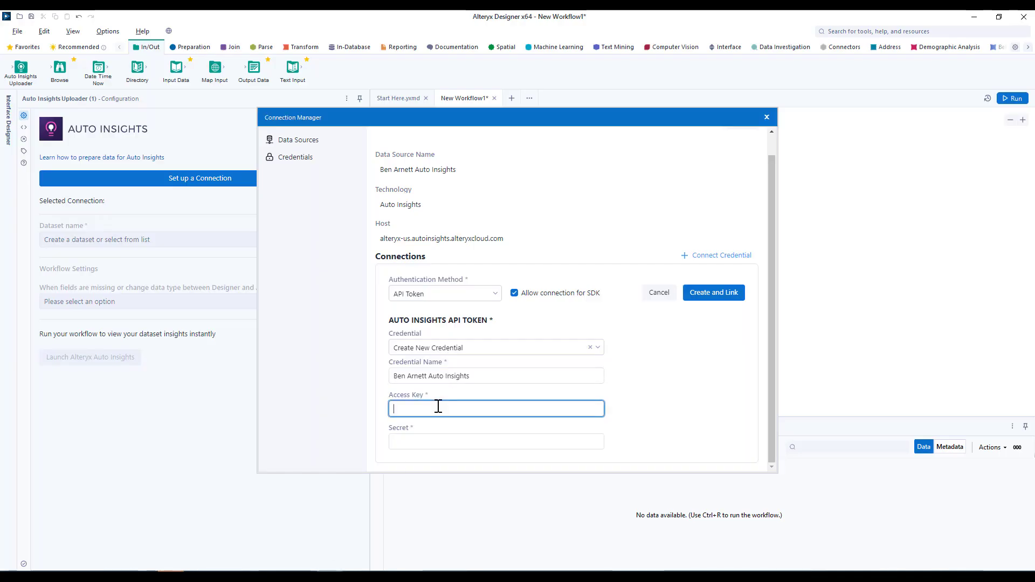
{"action": "key", "text": "ctrl+v"}
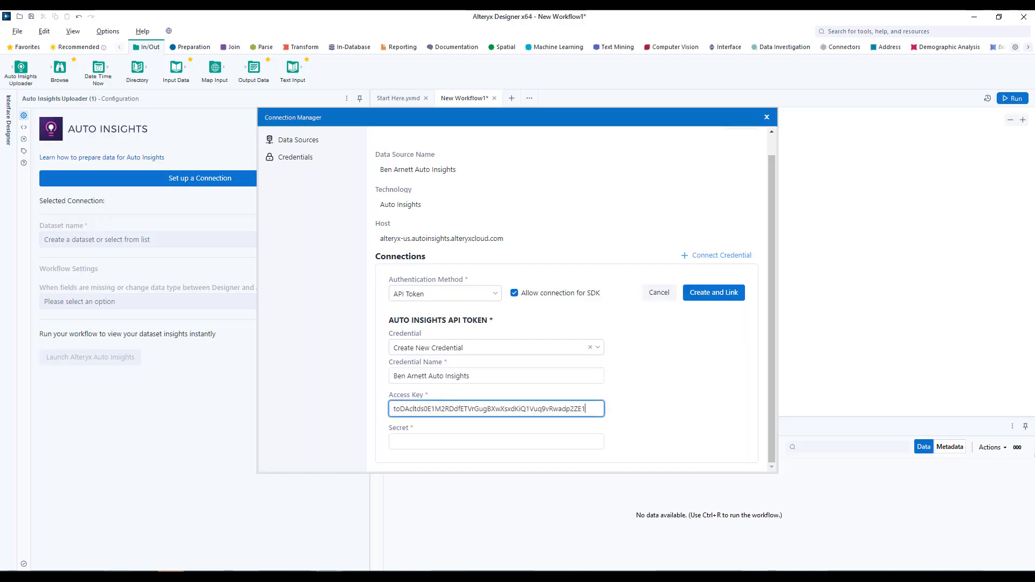
Copy the token's secret and paste it into the credential's Secret field
{"action": "key", "text": "alt+Tab"}
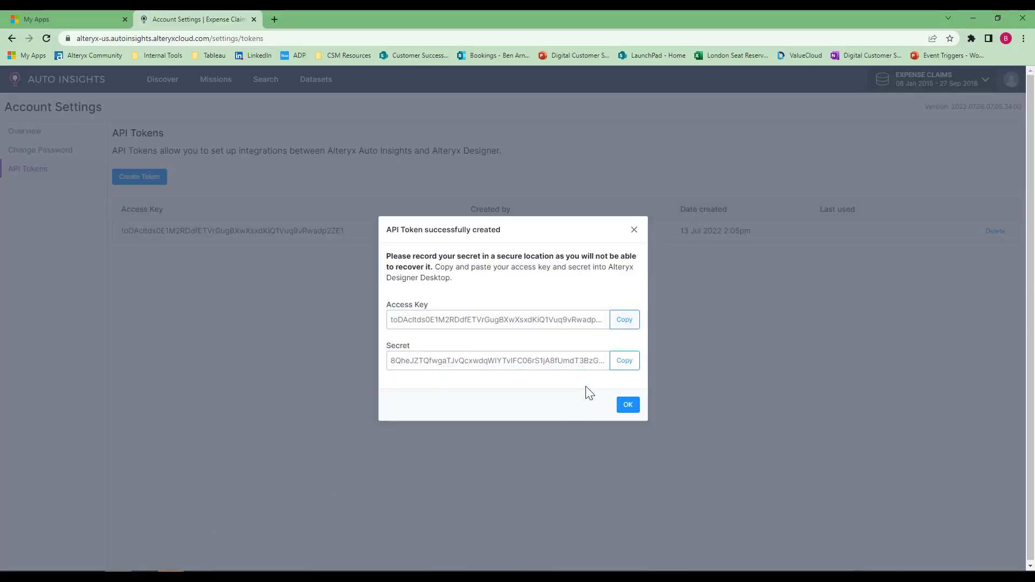
{"action": "left_click", "coordinate": [625, 360]}
{"action": "key", "text": "alt+Tab"}
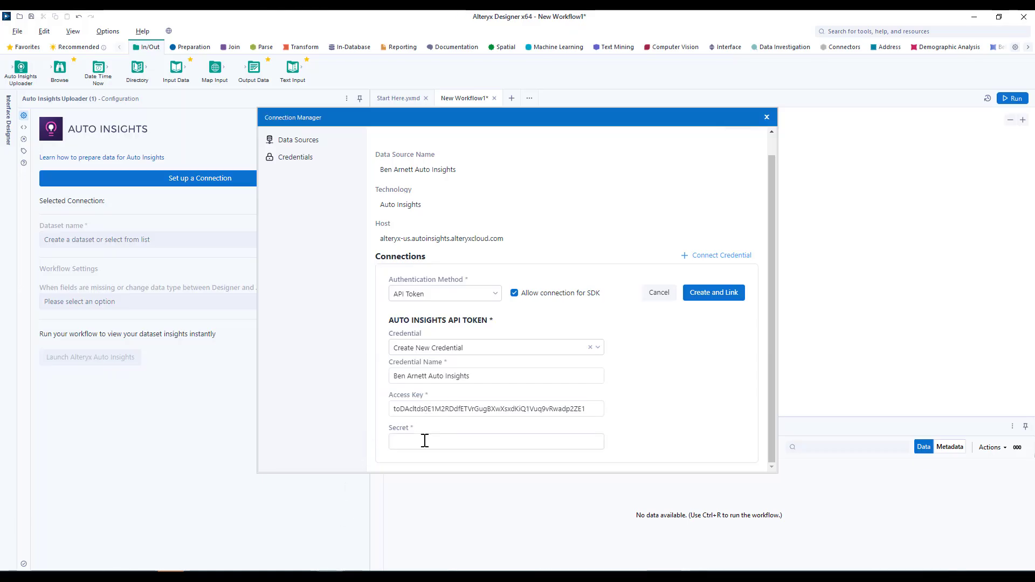
{"action": "left_click", "coordinate": [430, 441]}
{"action": "key", "text": "ctrl+v"}
Create and link the credential, then connect it as the Auto Insights Uploader's selected connection
{"action": "left_click", "coordinate": [713, 295]}
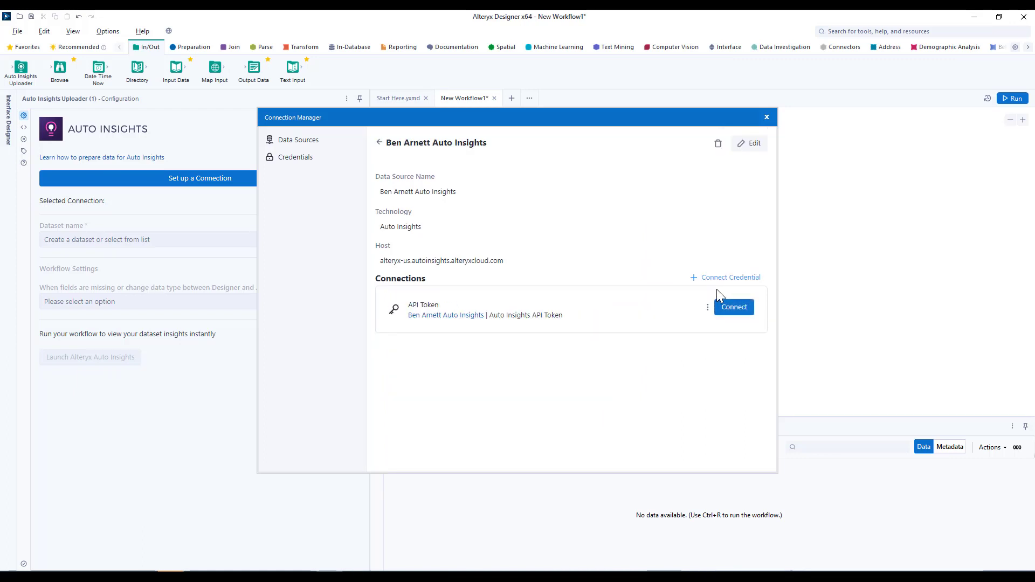
{"action": "left_click", "coordinate": [722, 309]}
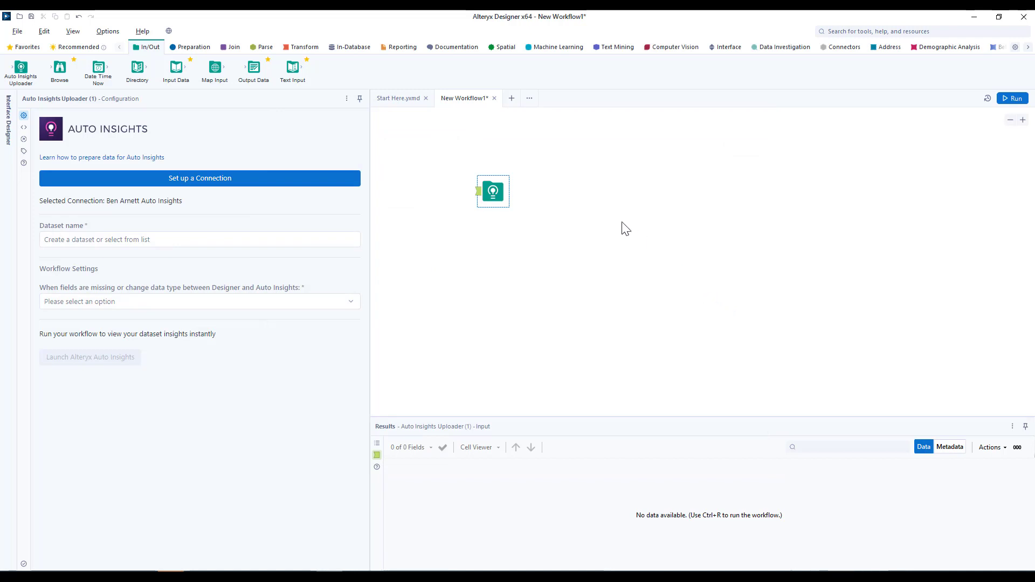
{"action": "left_click", "coordinate": [135, 202]}
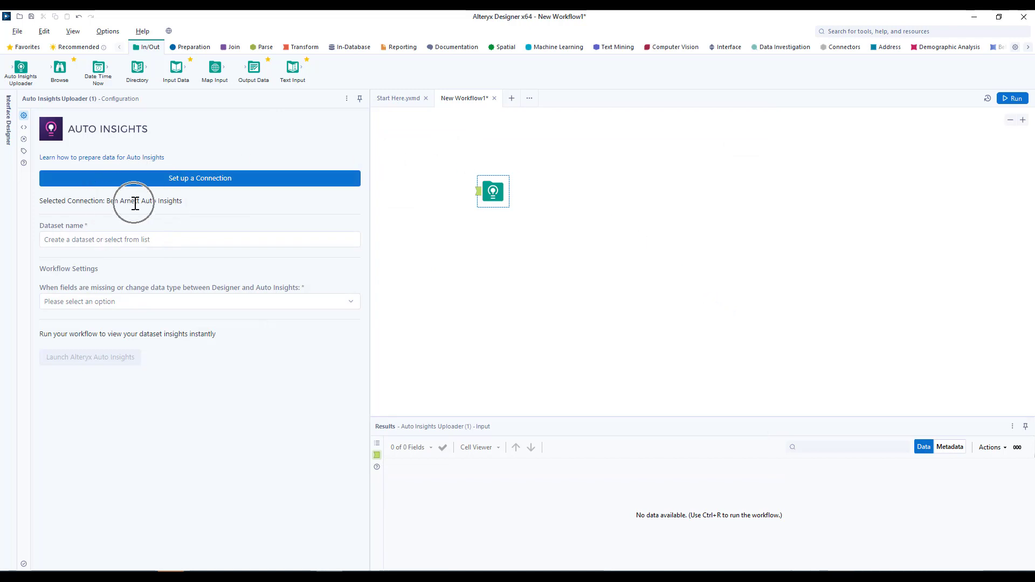